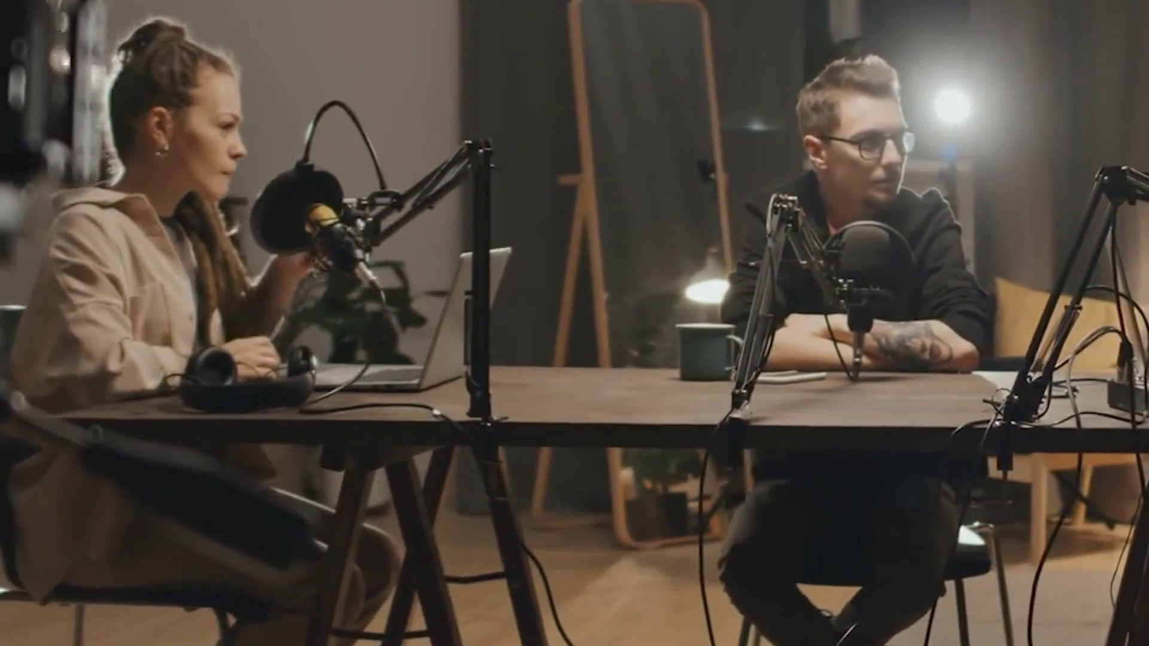
{"action": "left_click", "coordinate": [142, 211]}
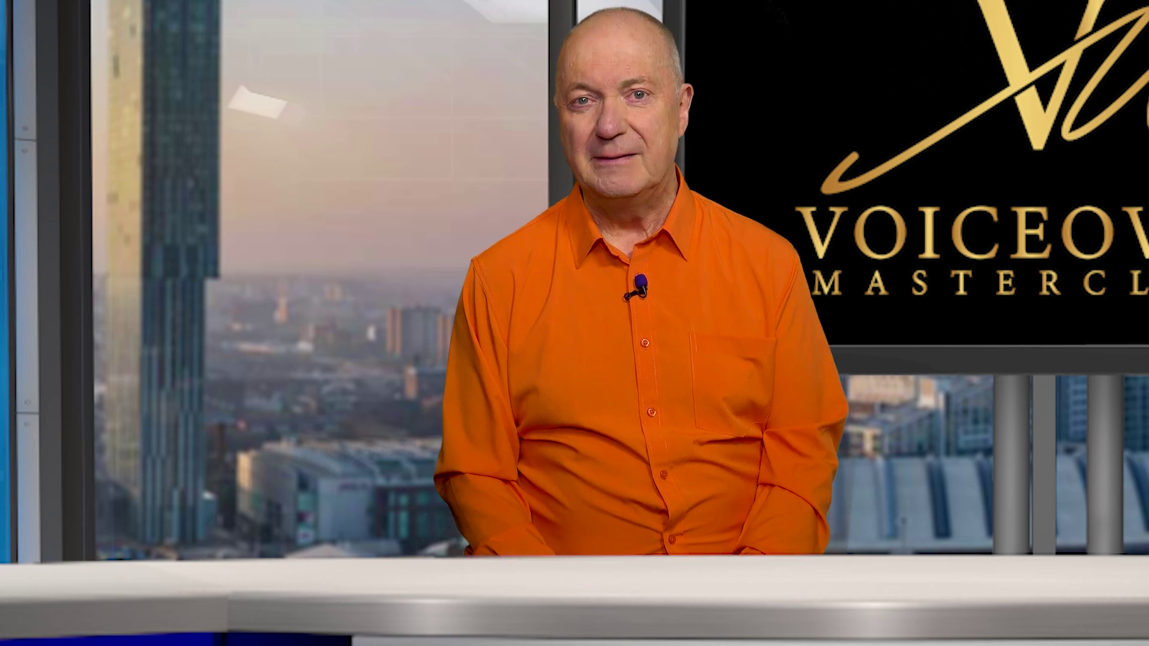
Open the Compressor effect for the KATY MOCK AD 2 voice track
{"action": "left_click", "coordinate": [203, 22]}
{"action": "mouse_move", "coordinate": [253, 123]}
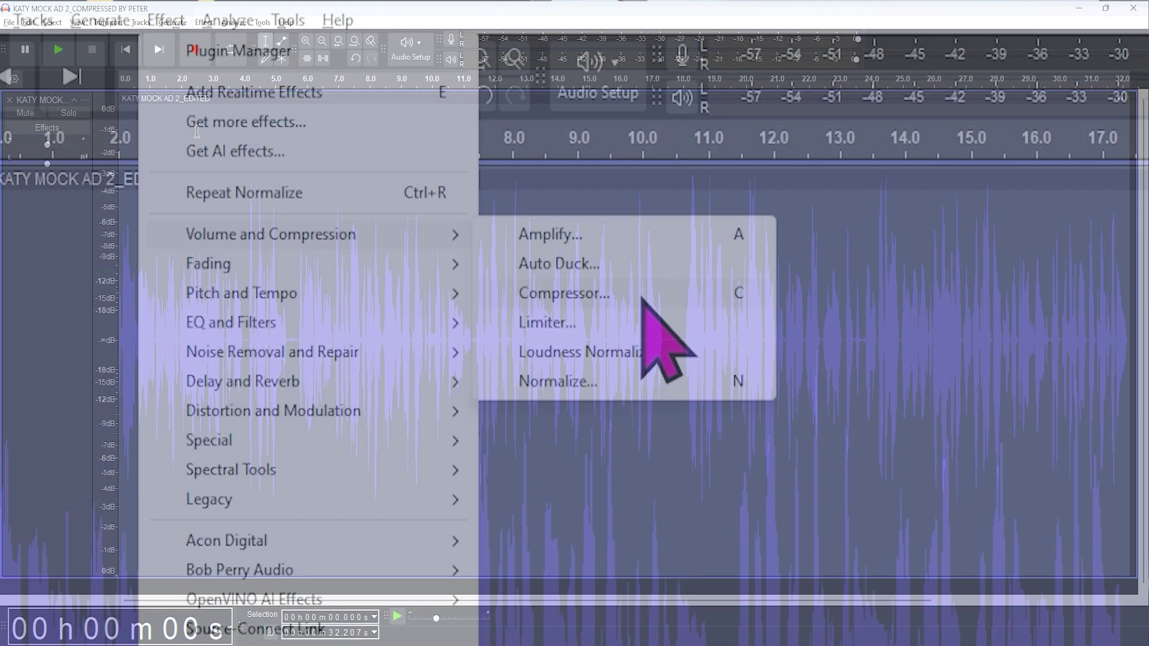
{"action": "left_click", "coordinate": [432, 155]}
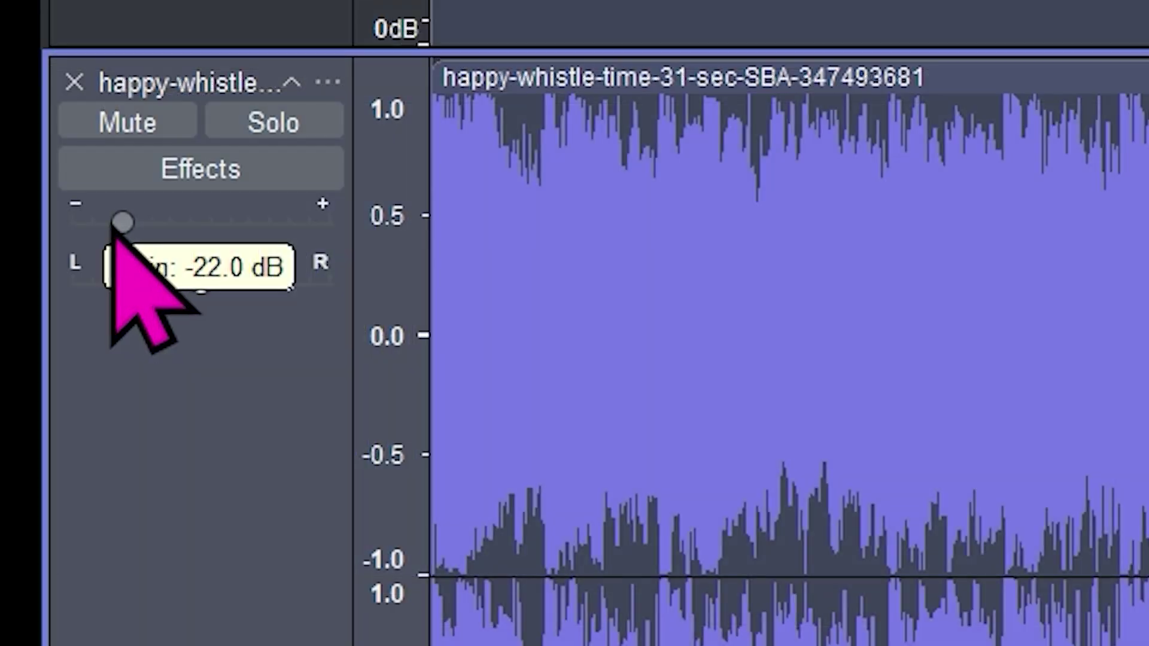
Set the happy-whistle track's gain to -22 dB, play it, and adjust its volume envelope at about 9 seconds
{"action": "left_click_drag", "start_coordinate": [24, 307], "coordinate": [22, 308]}
{"action": "key", "text": "space"}
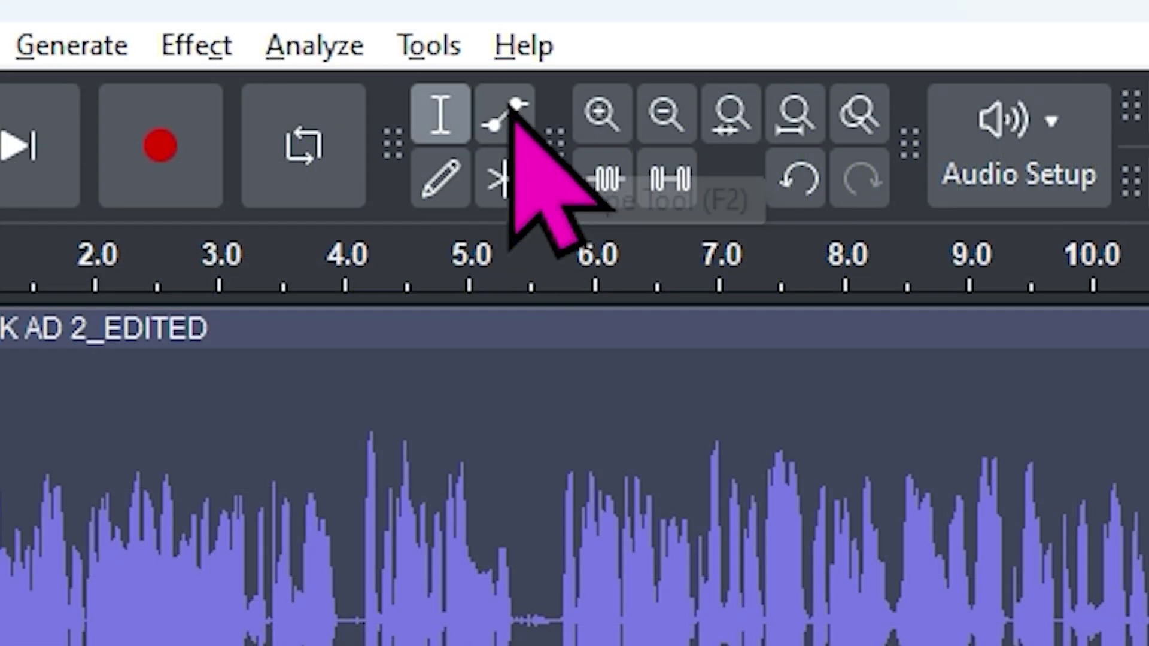
{"action": "left_click", "coordinate": [513, 113]}
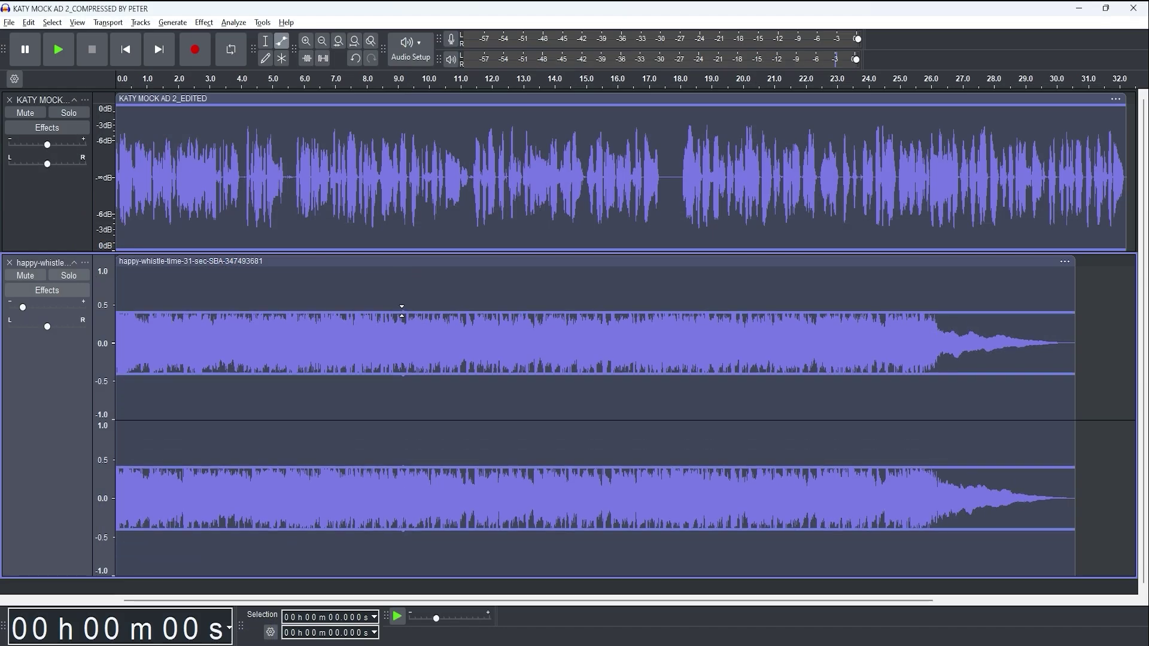
{"action": "left_click_drag", "start_coordinate": [402, 312], "coordinate": [398, 277]}
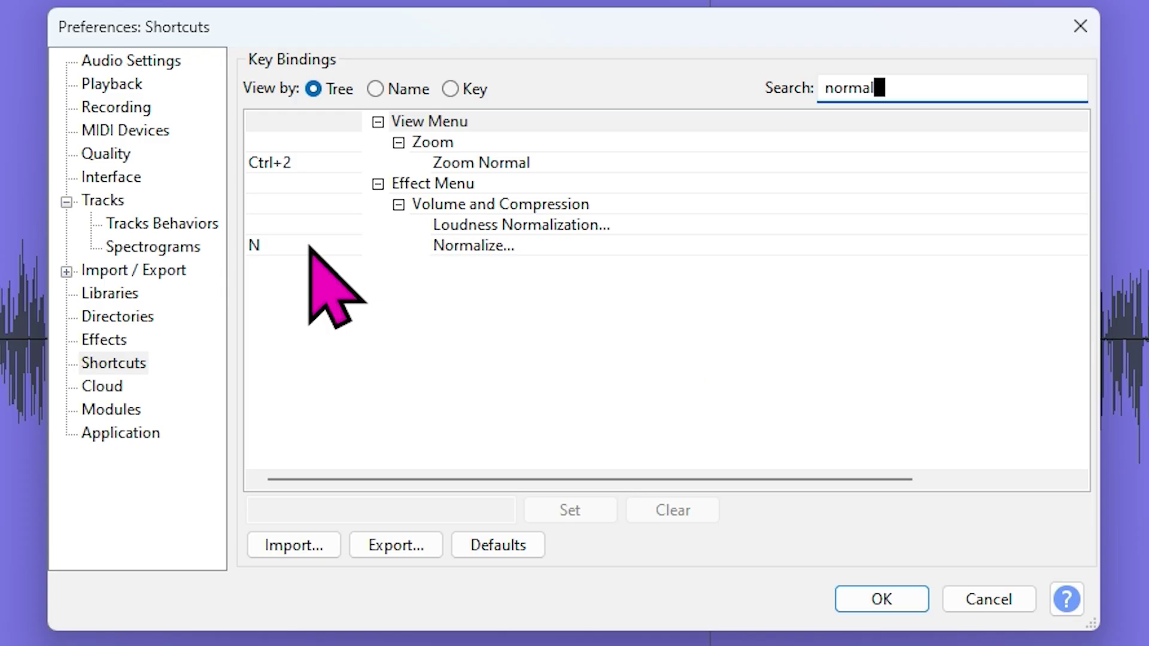
{"action": "left_click", "coordinate": [487, 431]}
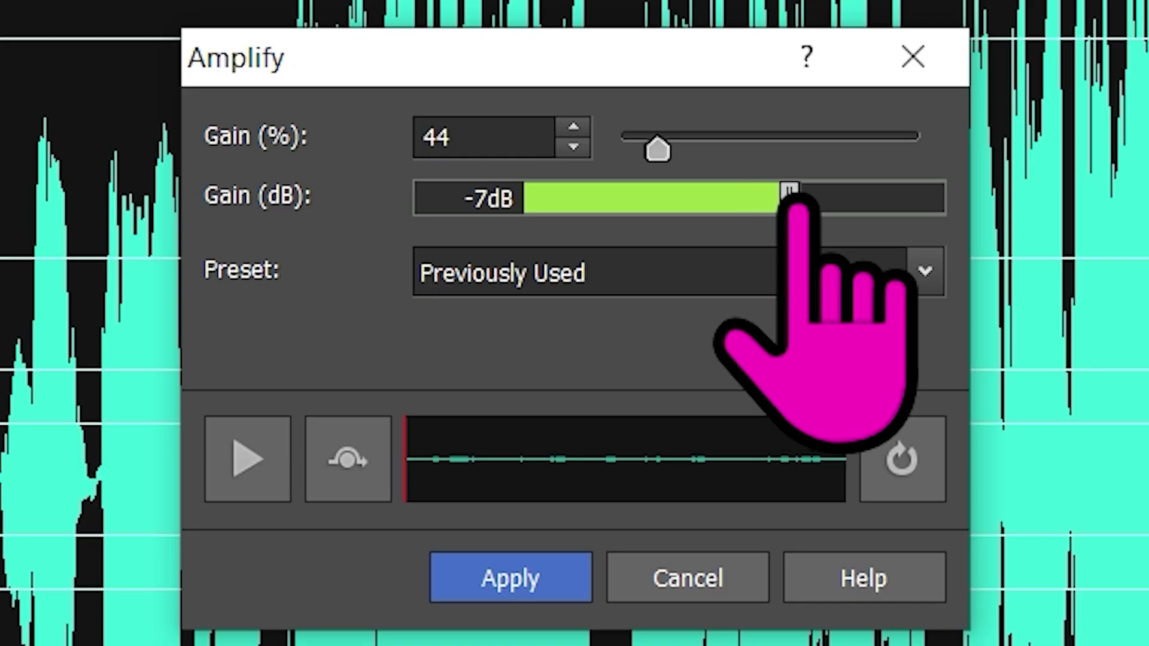
Switch to WavePad, raise the gain in the Amplify effect, and open the Pitch Change effect
{"action": "left_click_drag", "start_coordinate": [793, 194], "coordinate": [861, 192]}
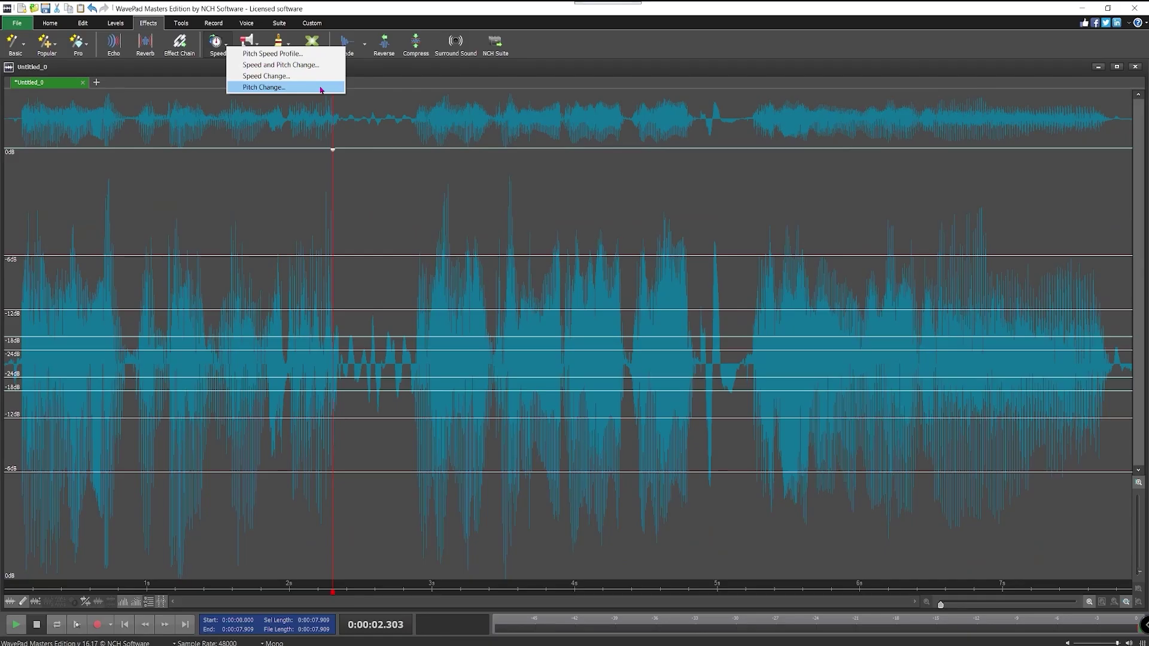
{"action": "left_click", "coordinate": [322, 88]}
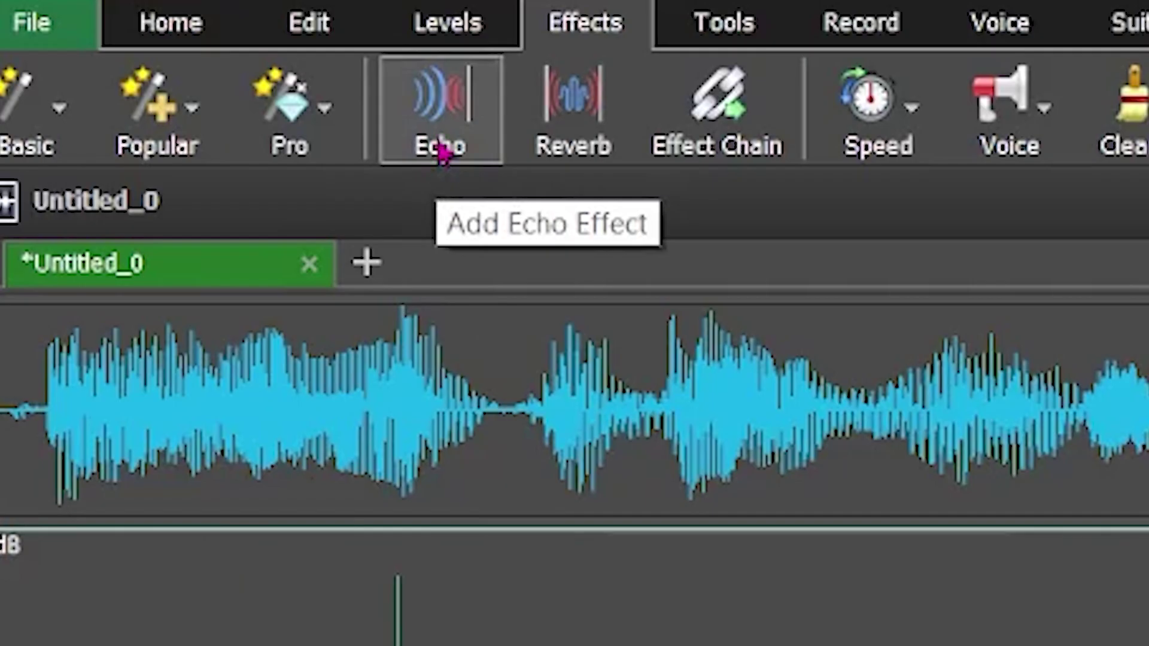
Bring up the Mix Direct settings for a paste-mix and open the mix mode choices
{"action": "left_click", "coordinate": [538, 141]}
{"action": "left_click", "coordinate": [772, 240]}
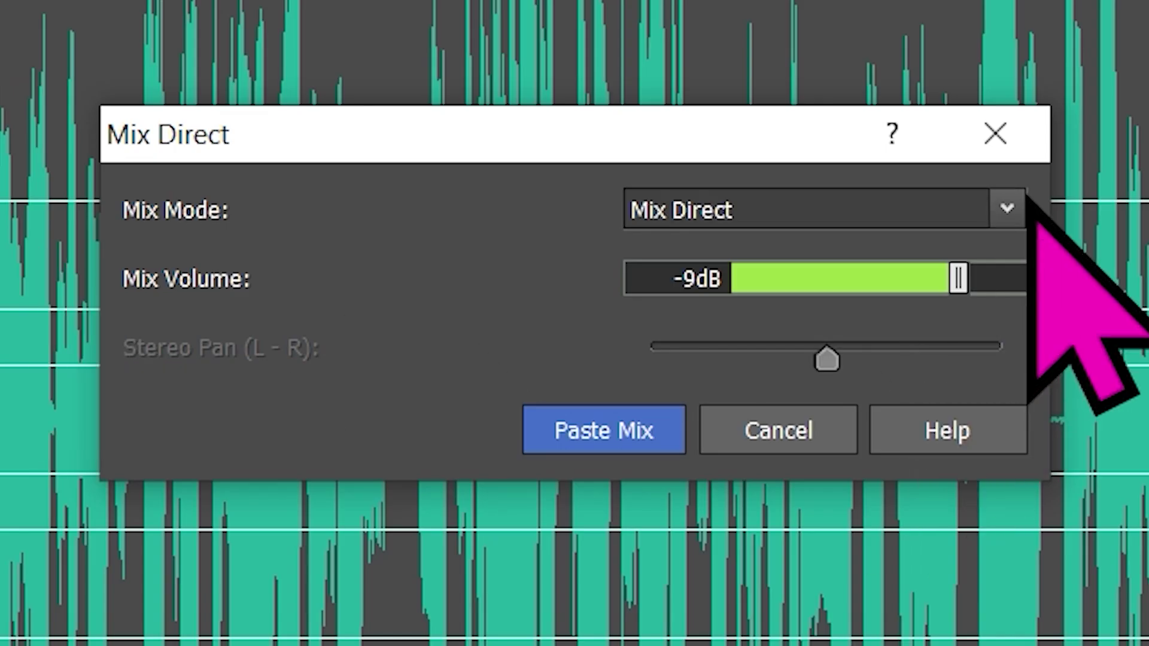
{"action": "left_click", "coordinate": [682, 305]}
{"action": "left_click", "coordinate": [1007, 206]}
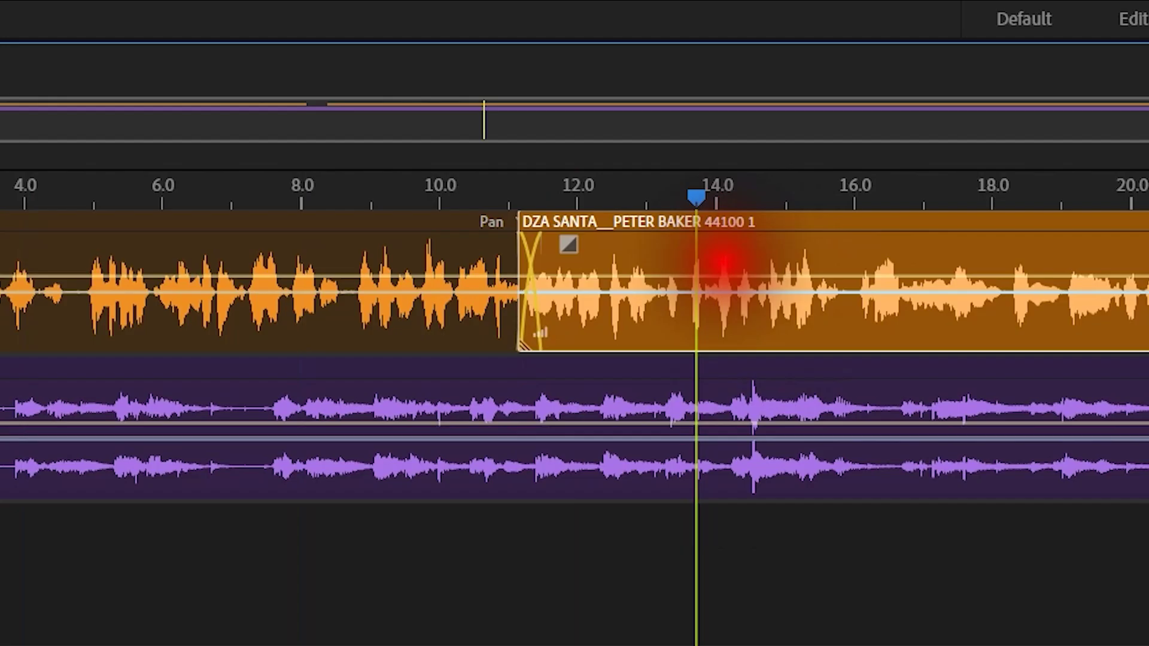
In Adobe Audition's multitrack session, move the second DZA SANTA voice clip earlier so it crossfades with the first
{"action": "left_click_drag", "start_coordinate": [723, 262], "coordinate": [682, 295]}
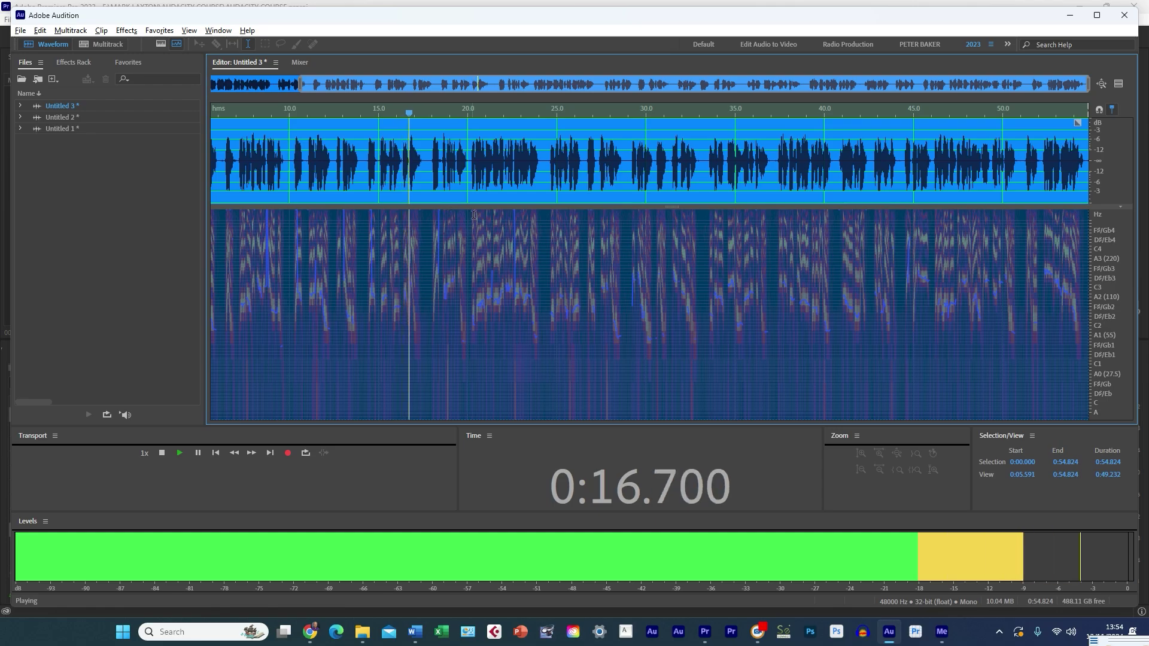
Collapse the spectral display beneath the waveform and set the Phase Analysis mode to Phase Wheel
{"action": "left_click_drag", "start_coordinate": [485, 207], "coordinate": [485, 419]}
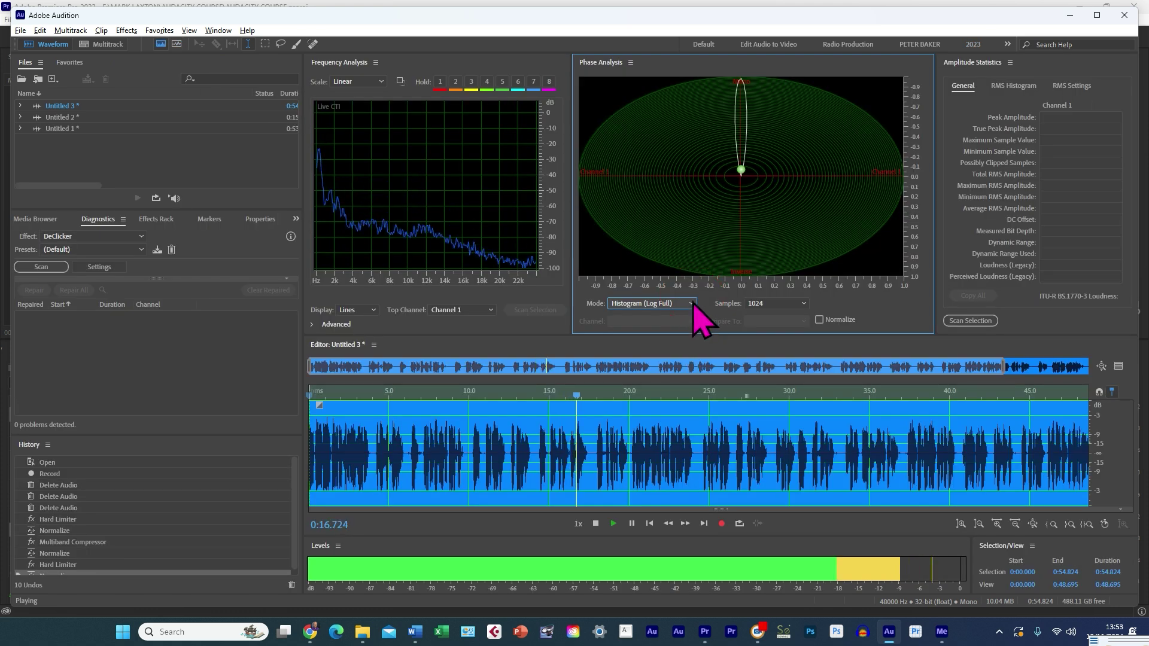
{"action": "left_click", "coordinate": [691, 303]}
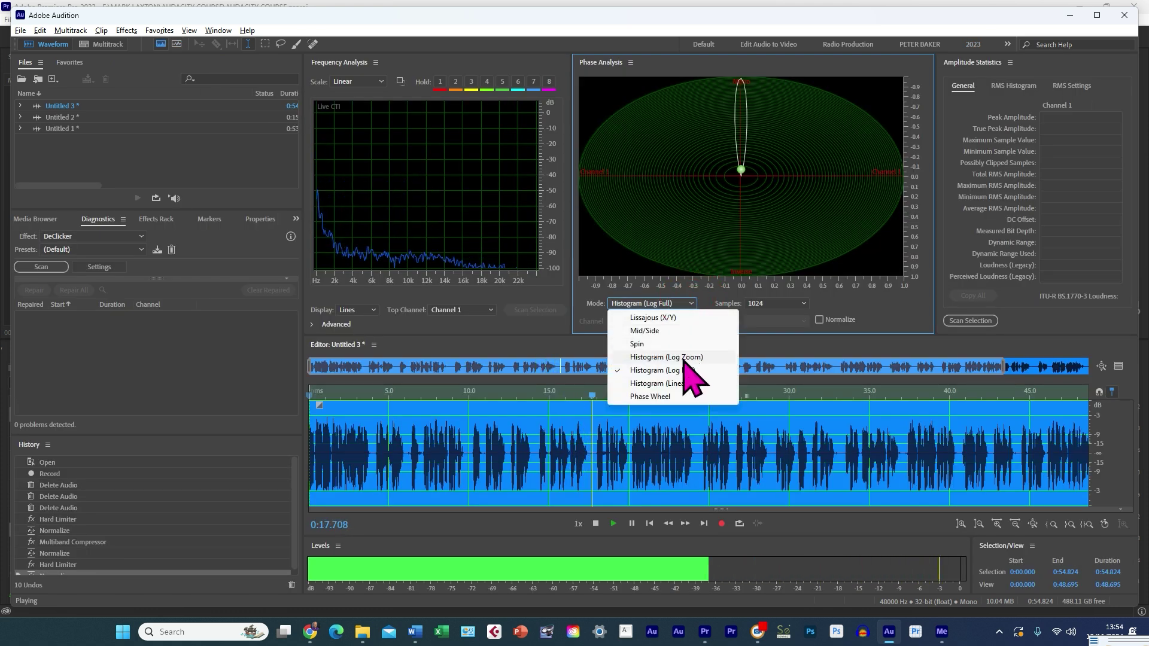
{"action": "left_click", "coordinate": [663, 398]}
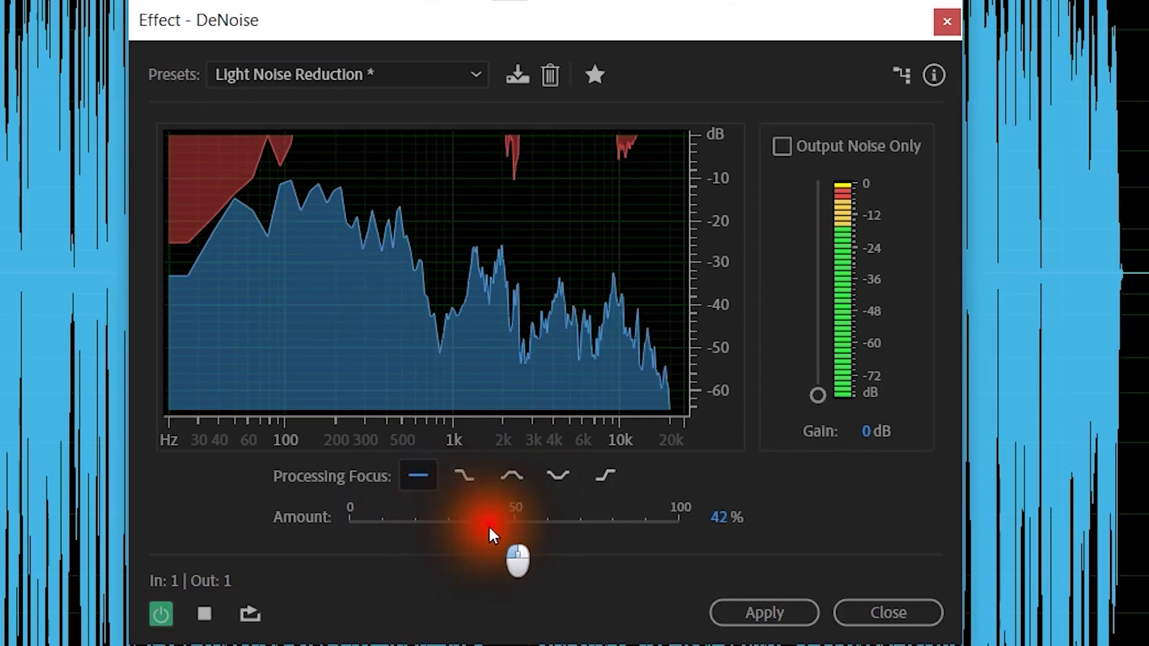
Slightly reduce the DeNoise effect's amount, based on the Light Noise Reduction preset
{"action": "left_click_drag", "start_coordinate": [489, 525], "coordinate": [483, 526]}
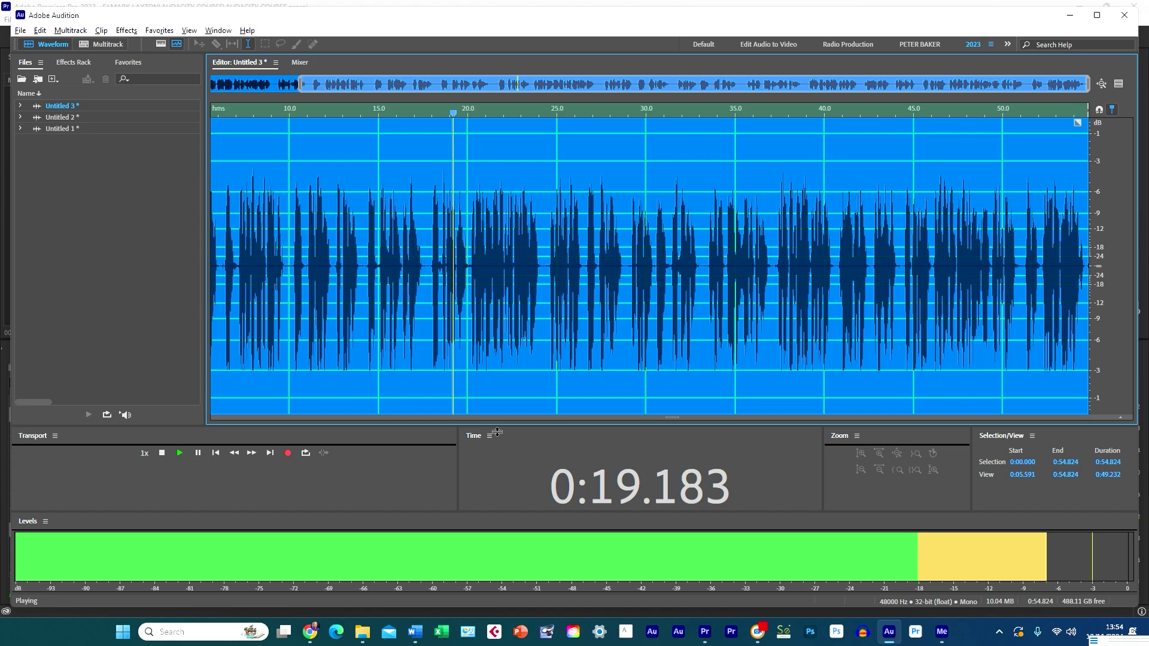
Reveal the spectral pitch display beneath the Untitled 3 waveform and fine-tune its height
{"action": "left_click_drag", "start_coordinate": [497, 432], "coordinate": [467, 267]}
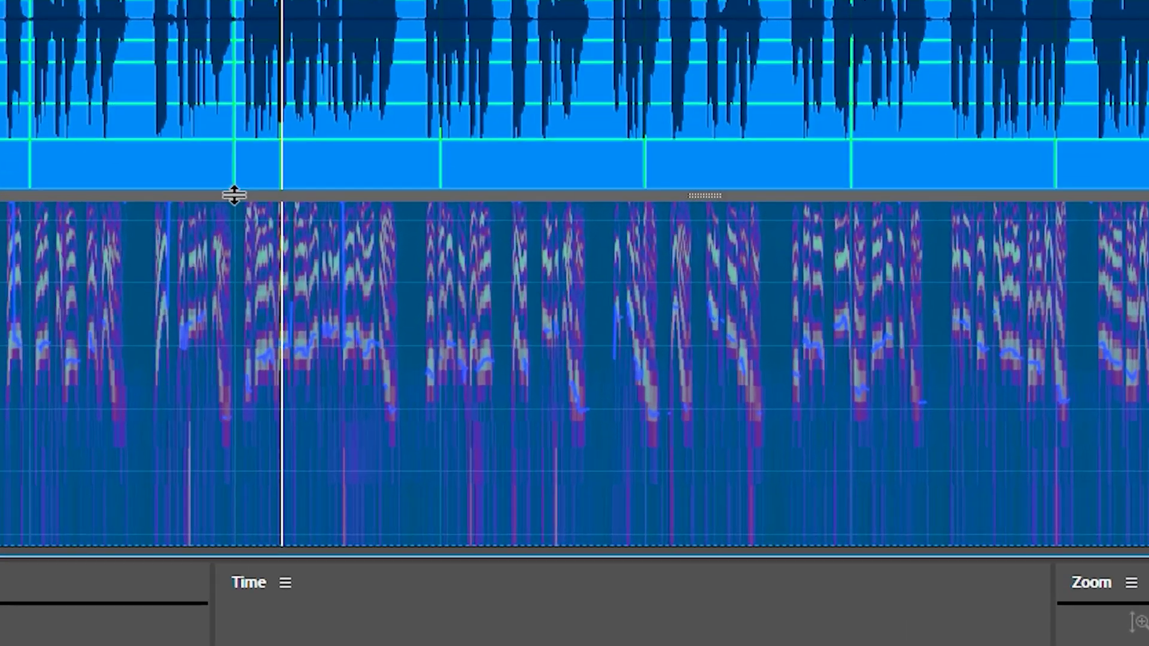
{"action": "left_click_drag", "start_coordinate": [234, 195], "coordinate": [233, 185]}
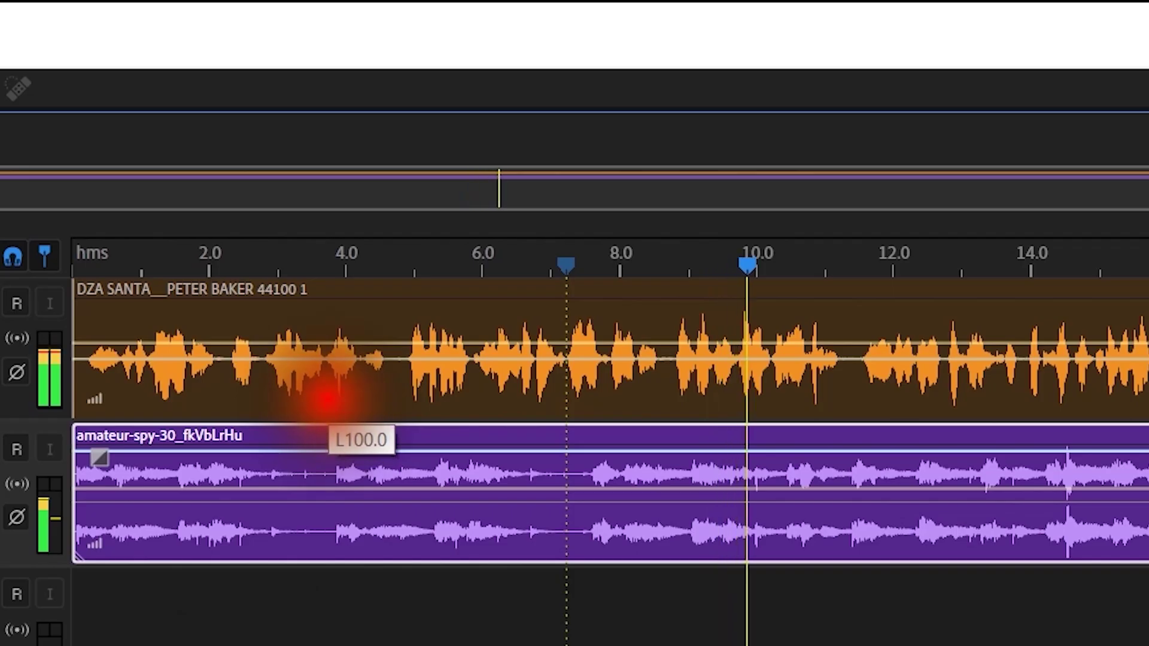
Shift the pan envelope of the amateur-spy-30 music clip from full left towards the right channel
{"action": "left_click_drag", "start_coordinate": [328, 400], "coordinate": [334, 481]}
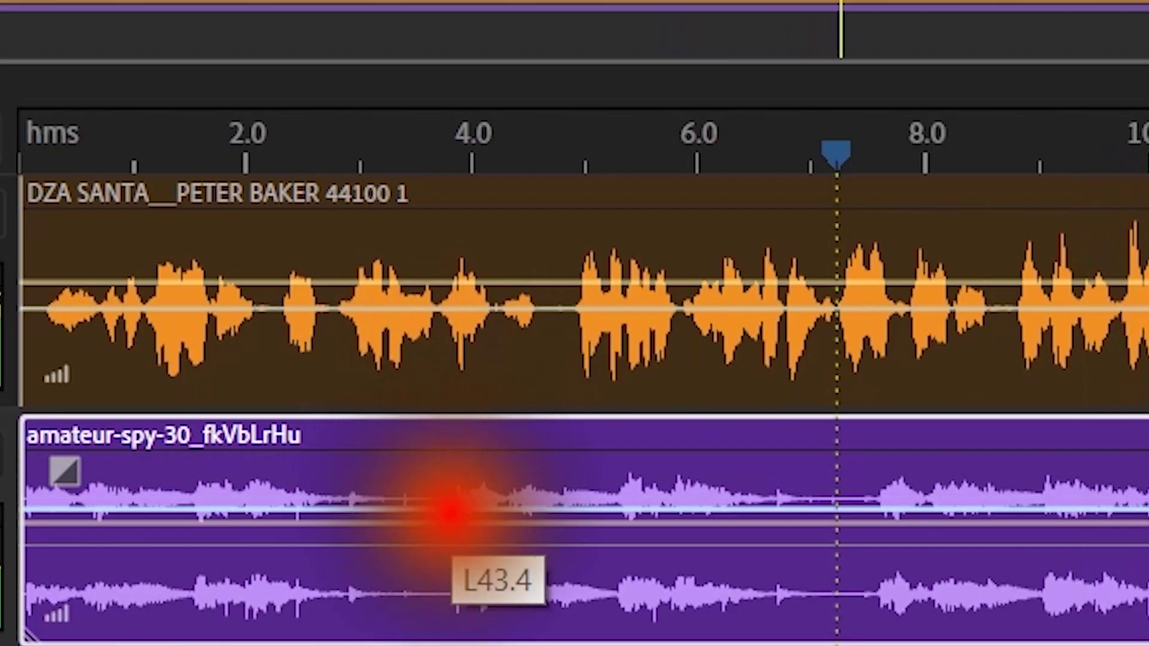
{"action": "left_click_drag", "start_coordinate": [452, 511], "coordinate": [464, 643]}
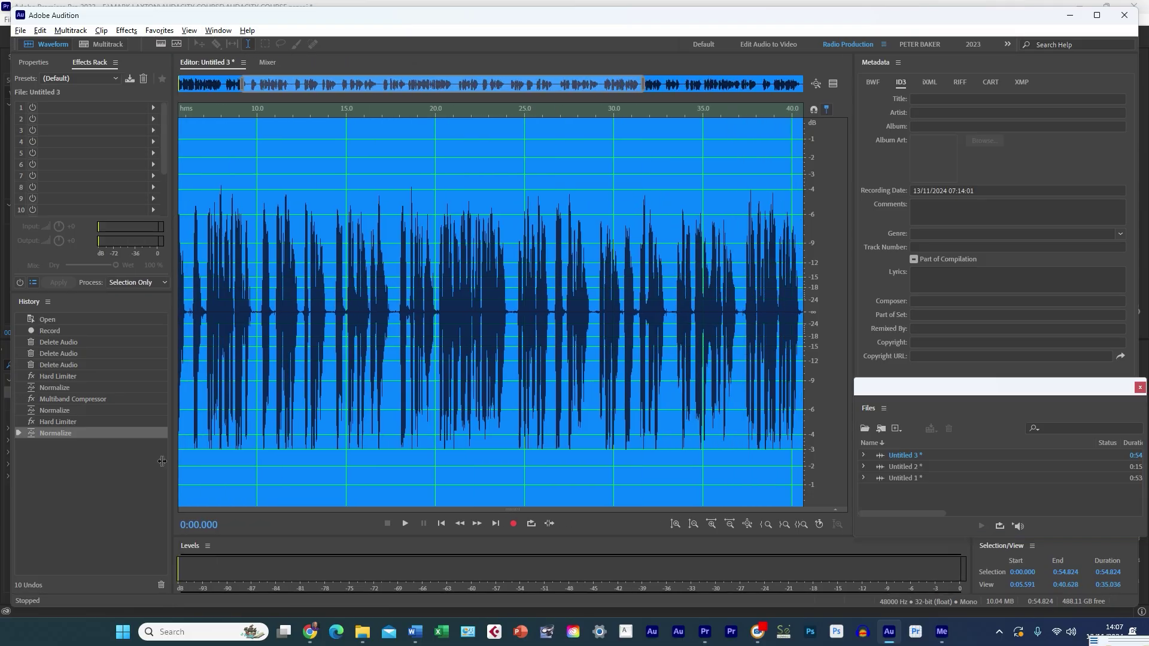
Resize the panels beside the waveform editor, close the Metadata panel, and start playback
{"action": "left_click_drag", "start_coordinate": [162, 460], "coordinate": [299, 461]}
{"action": "left_click_drag", "start_coordinate": [269, 85], "coordinate": [1017, 403]}
{"action": "left_click", "coordinate": [897, 63]}
{"action": "left_click", "coordinate": [924, 65]}
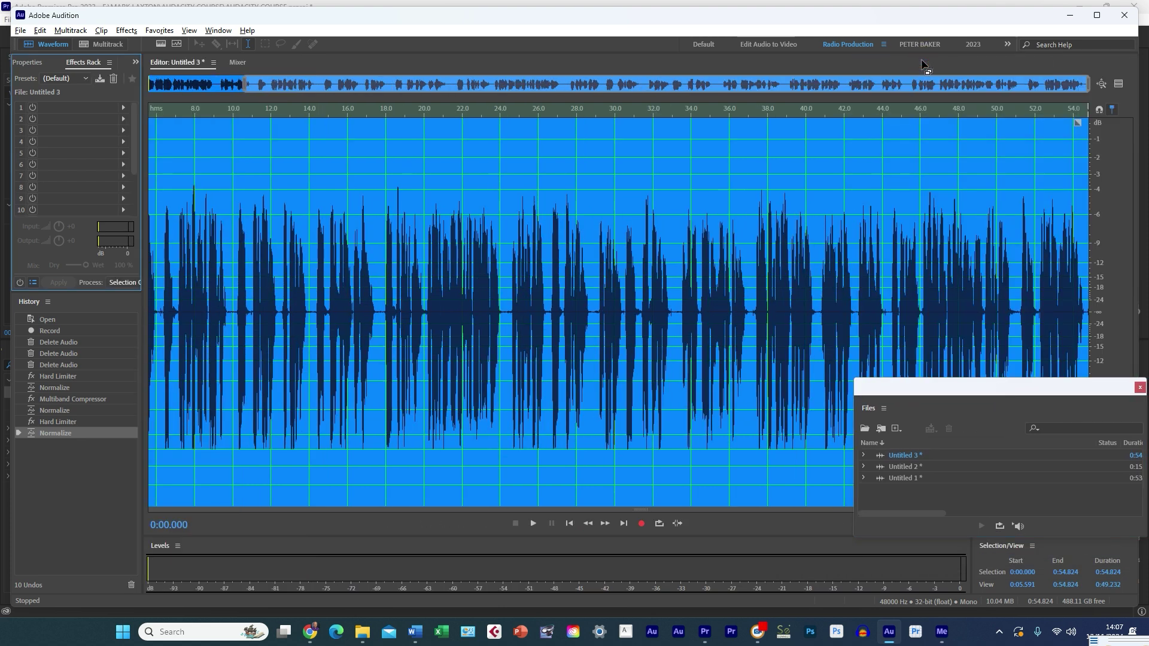
{"action": "key", "text": "space"}
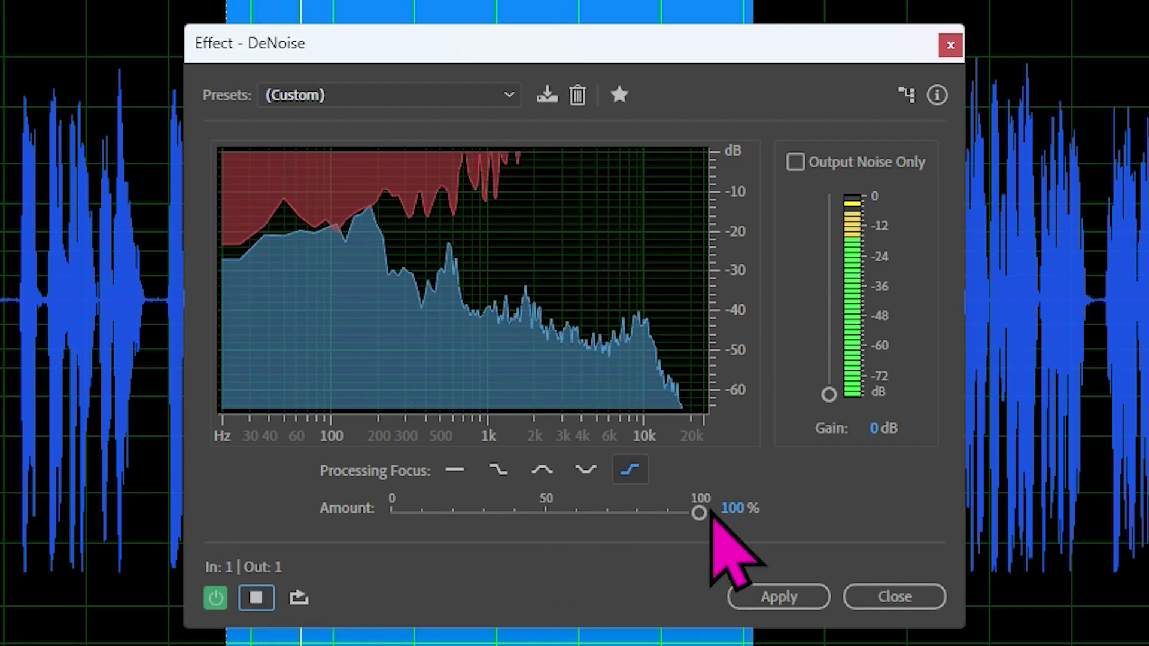
Lower the DeNoise amount from full strength with the processing focus on higher frequencies
{"action": "left_click_drag", "start_coordinate": [710, 513], "coordinate": [518, 524]}
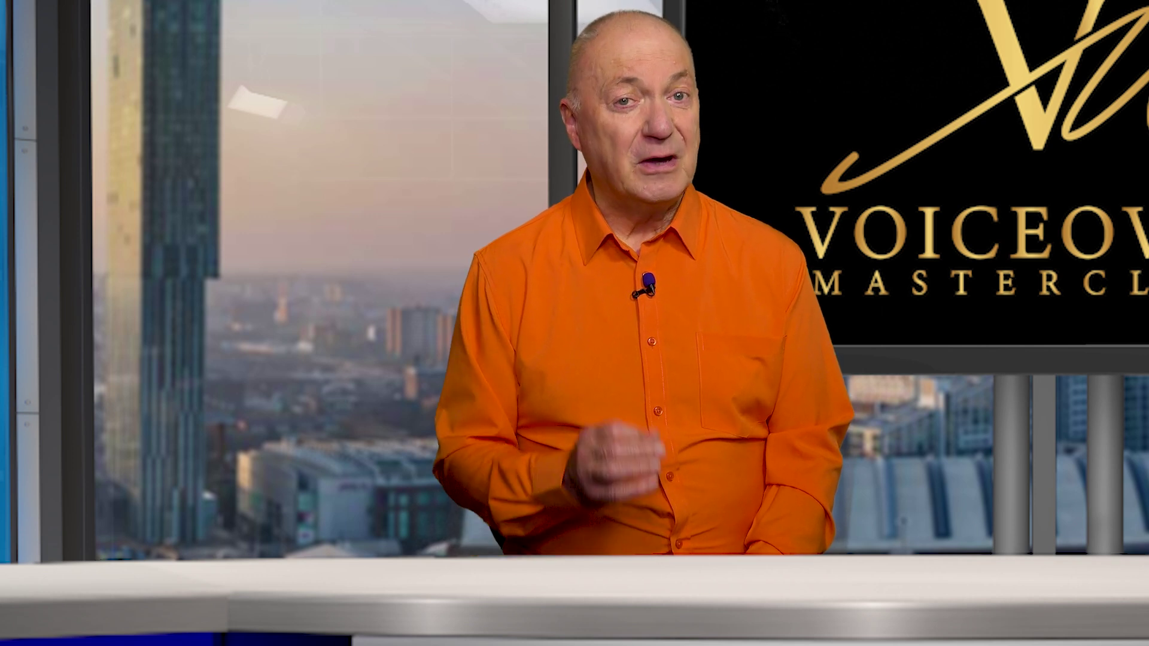
Change the keyboard layout preset for the shortcuts to Default Set (read-only)
{"action": "left_click", "coordinate": [765, 277]}
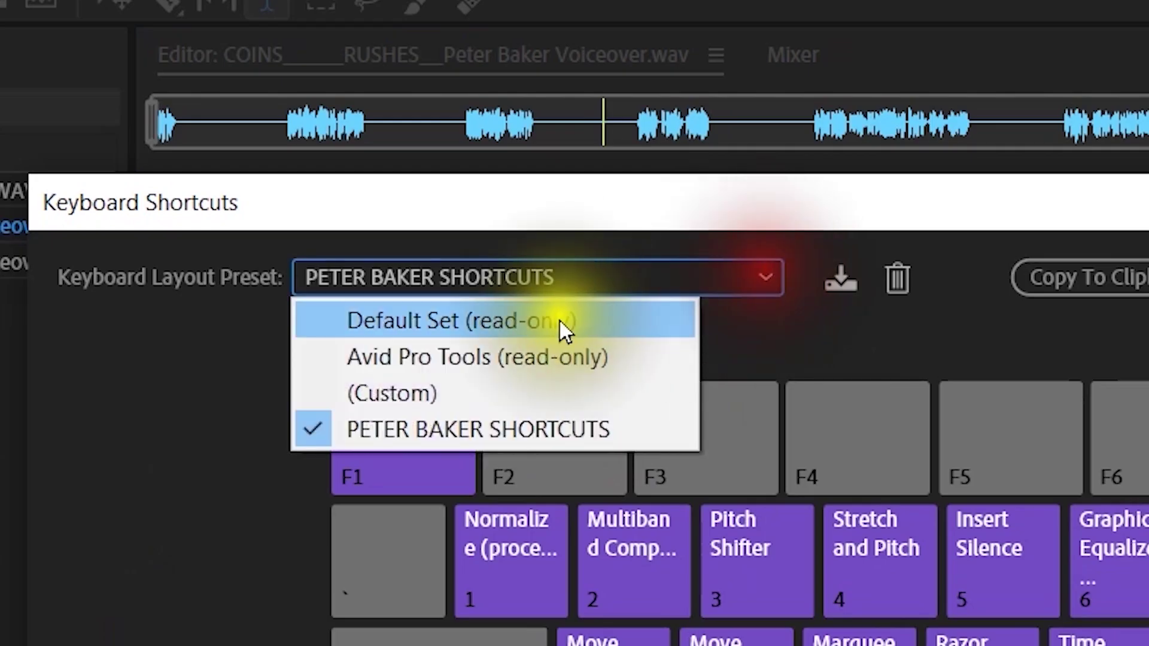
{"action": "left_click", "coordinate": [543, 320]}
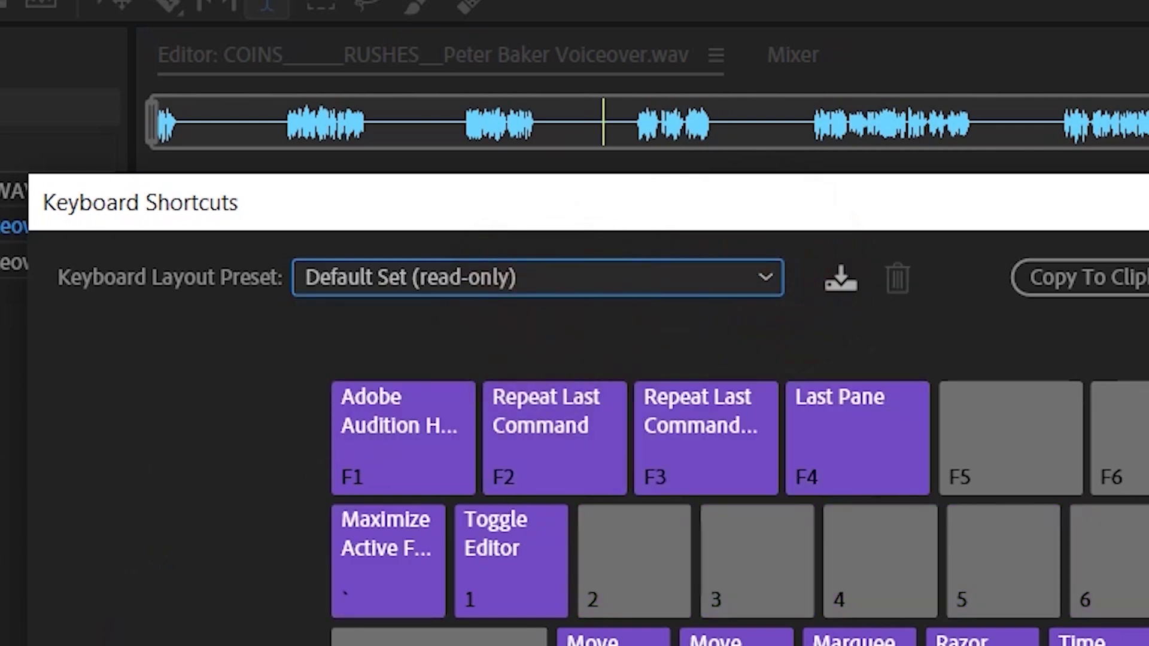